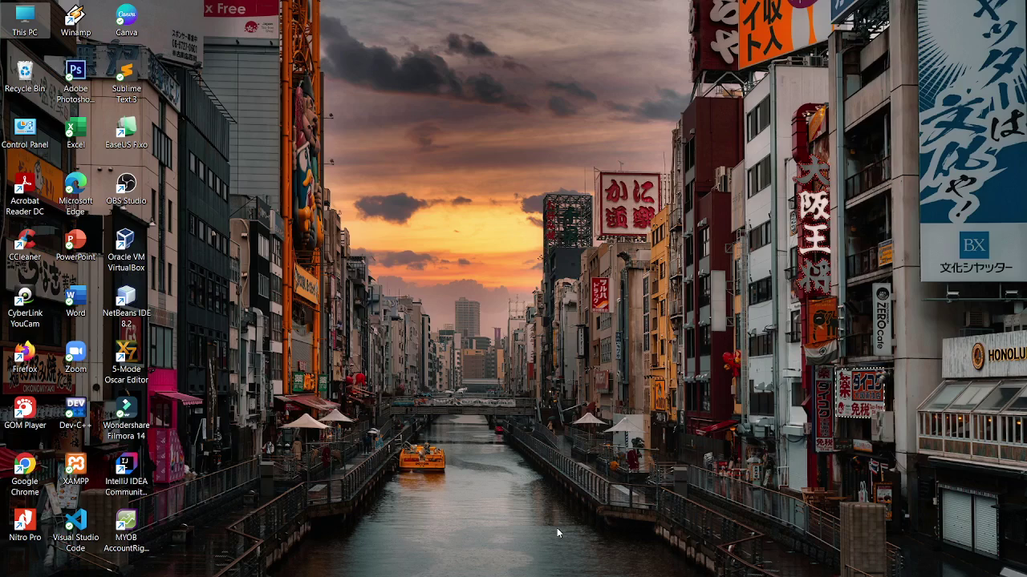
pyautogui.click(621, 574)
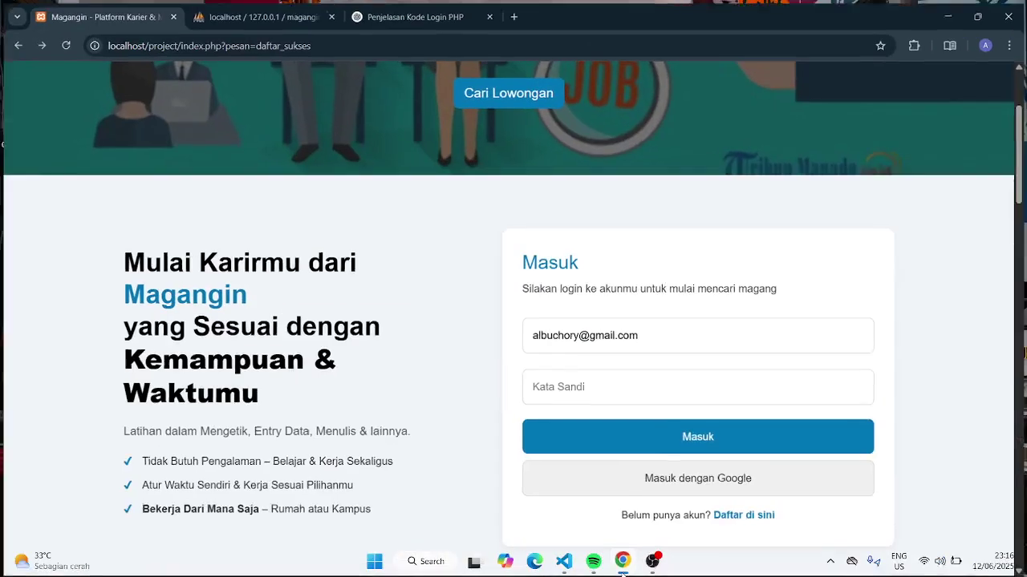
pyautogui.scroll(2, 518, 390)
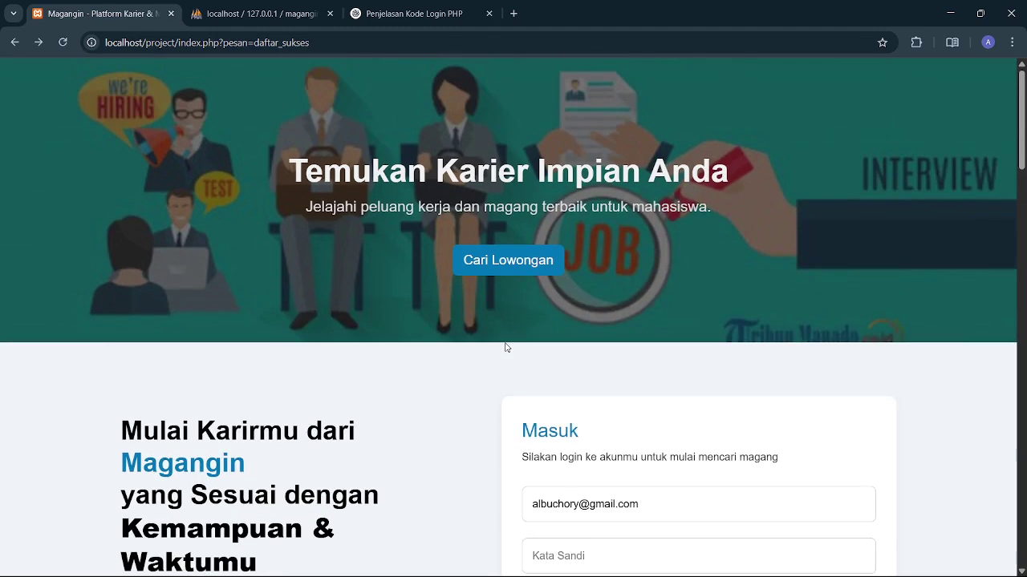
pyautogui.scroll(-5, 506, 347)
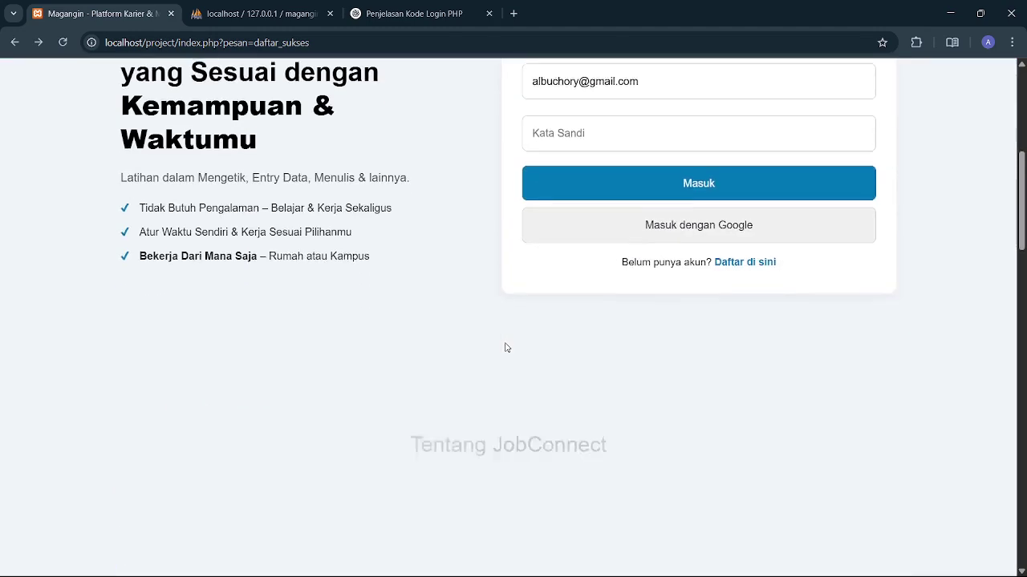
pyautogui.scroll(-5, 505, 347)
pyautogui.scroll(-6, 507, 347)
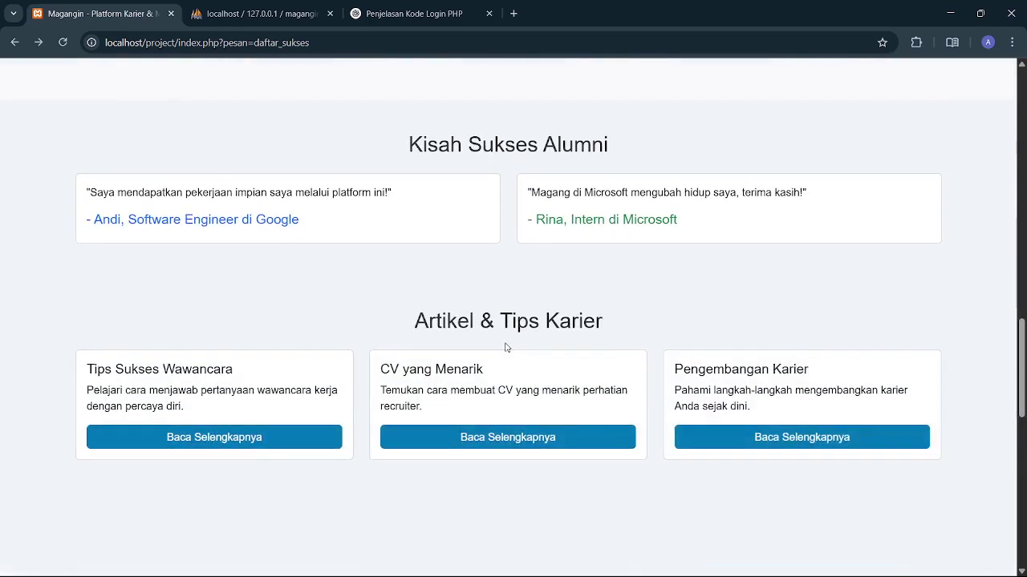
pyautogui.scroll(-6, 505, 348)
pyautogui.scroll(-3, 505, 347)
pyautogui.scroll(9, 506, 347)
pyautogui.scroll(15, 505, 347)
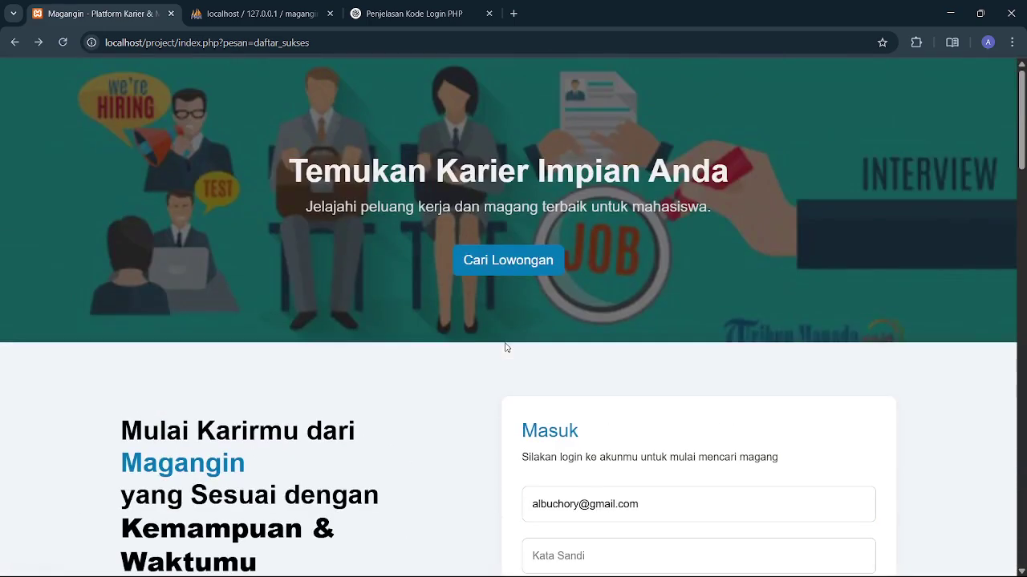
pyautogui.scroll(-1, 506, 348)
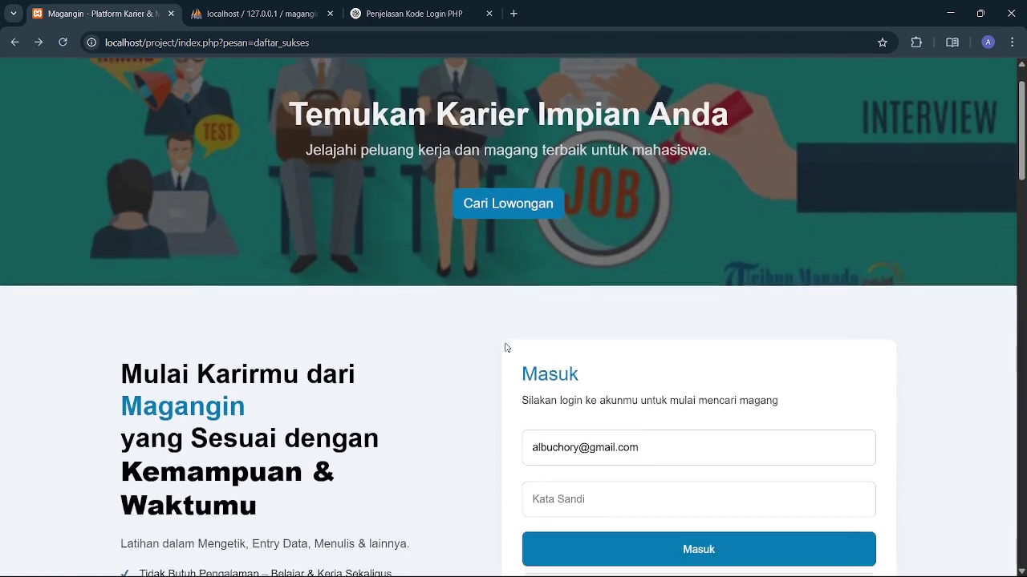
pyautogui.scroll(1, 505, 347)
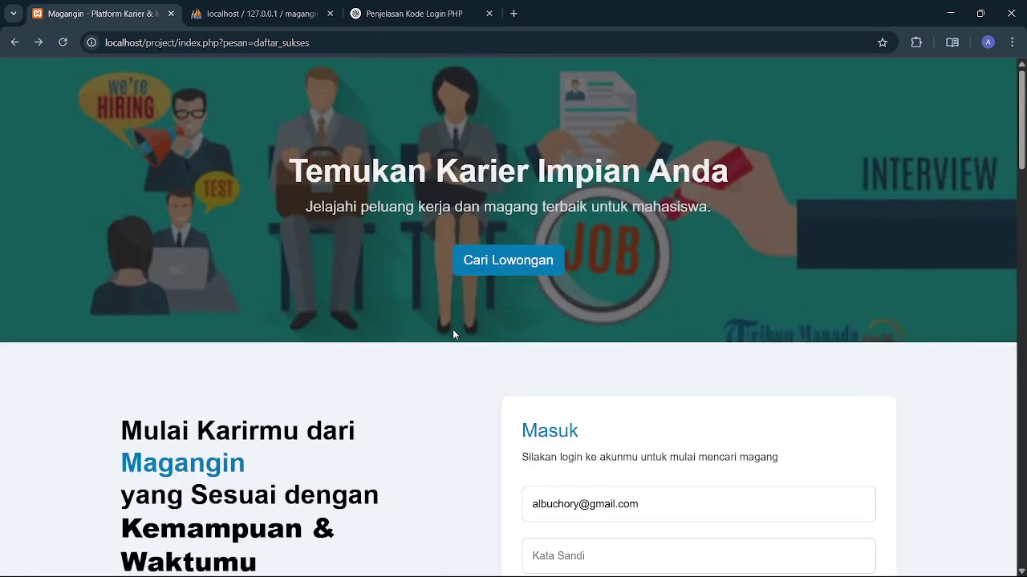
pyautogui.scroll(-3, 453, 330)
pyautogui.scroll(-7, 453, 334)
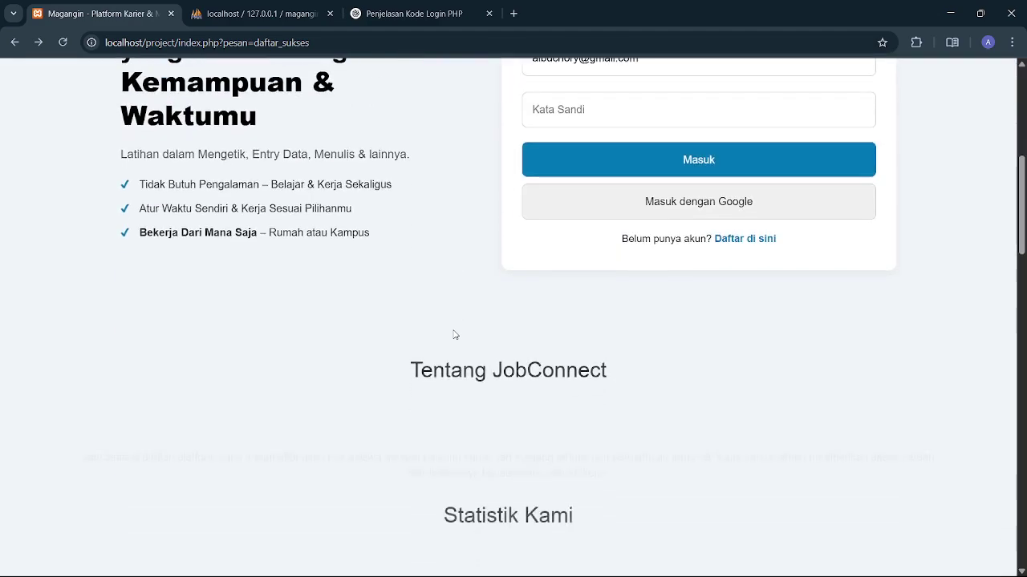
pyautogui.scroll(-1, 454, 335)
pyautogui.scroll(10, 454, 335)
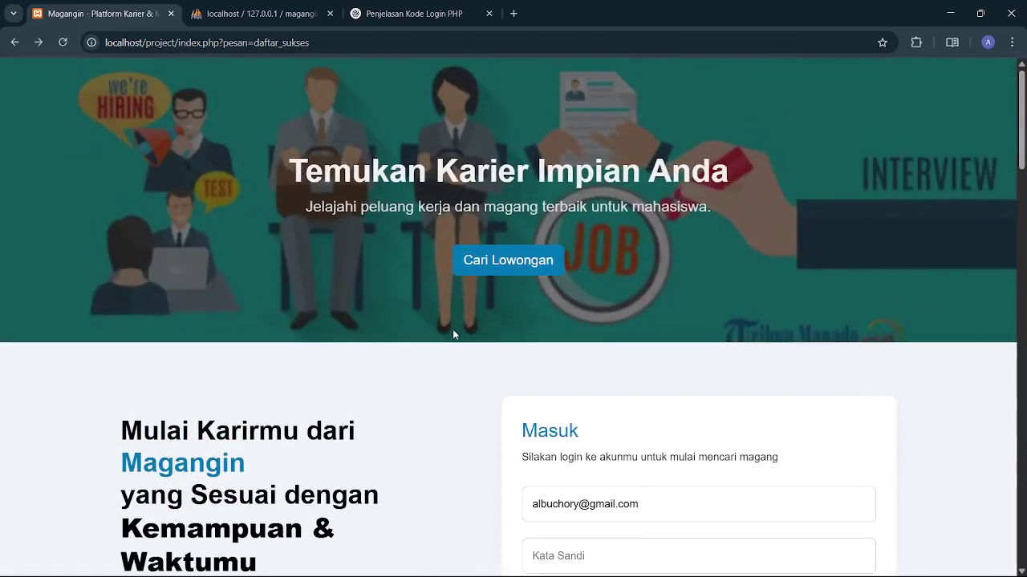
pyautogui.scroll(-1, 453, 334)
pyautogui.scroll(-2, 454, 335)
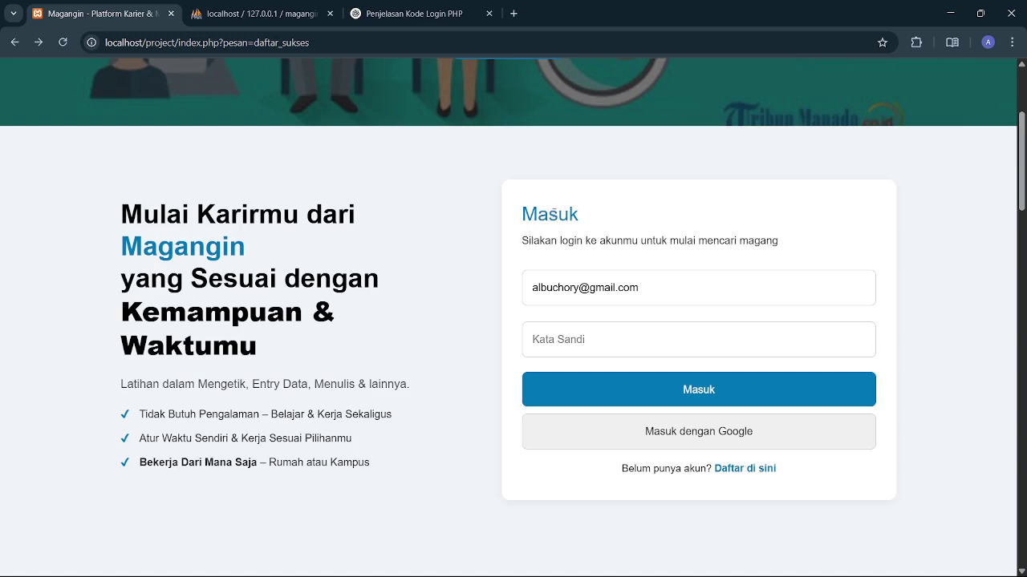
pyautogui.scroll(2, 523, 219)
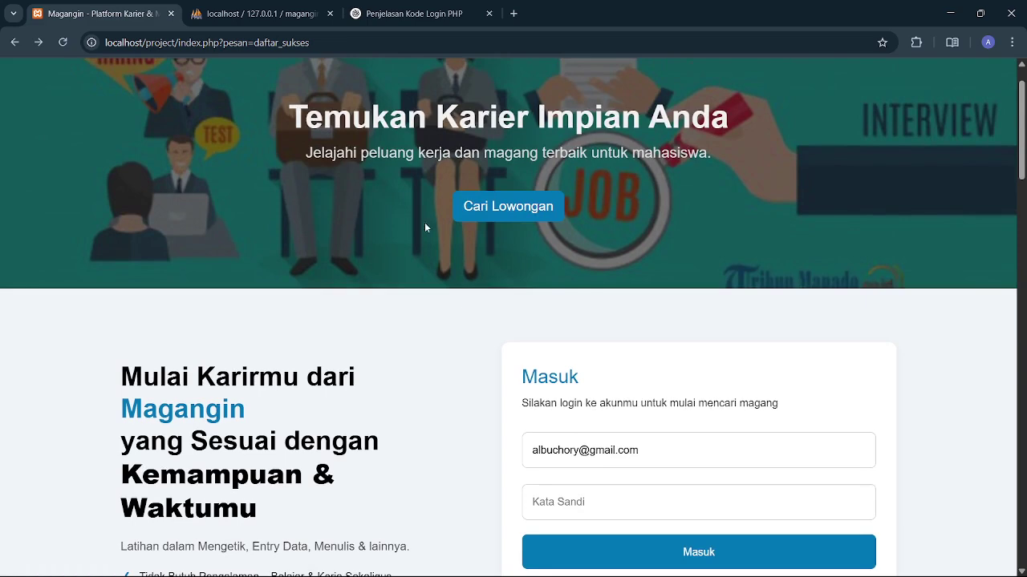
pyautogui.scroll(-1, 438, 311)
pyautogui.scroll(-1, 438, 311)
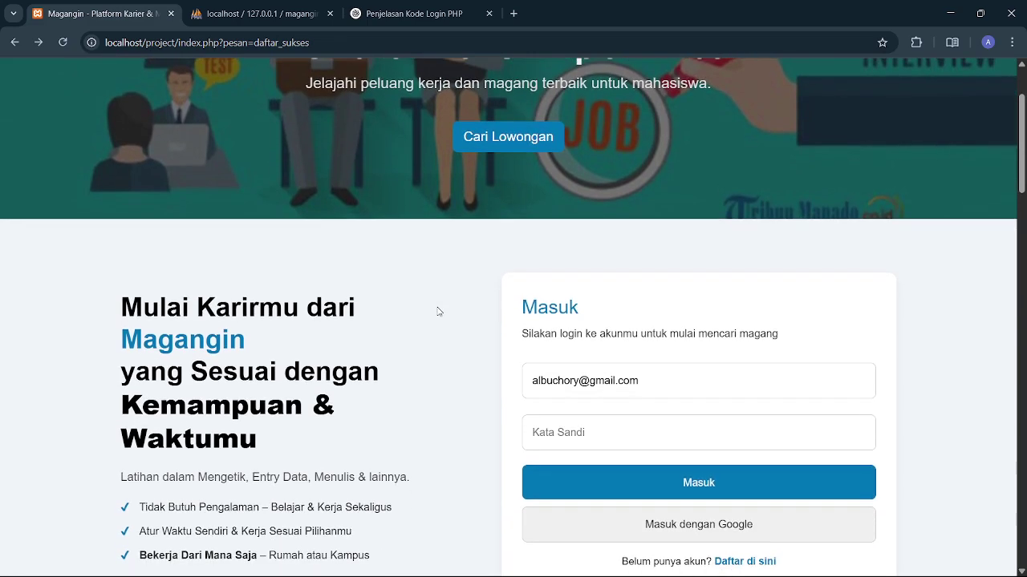
pyautogui.scroll(-2, 438, 311)
pyautogui.moveTo(438, 311); pyautogui.dragTo(465, 208)
pyautogui.click(465, 209)
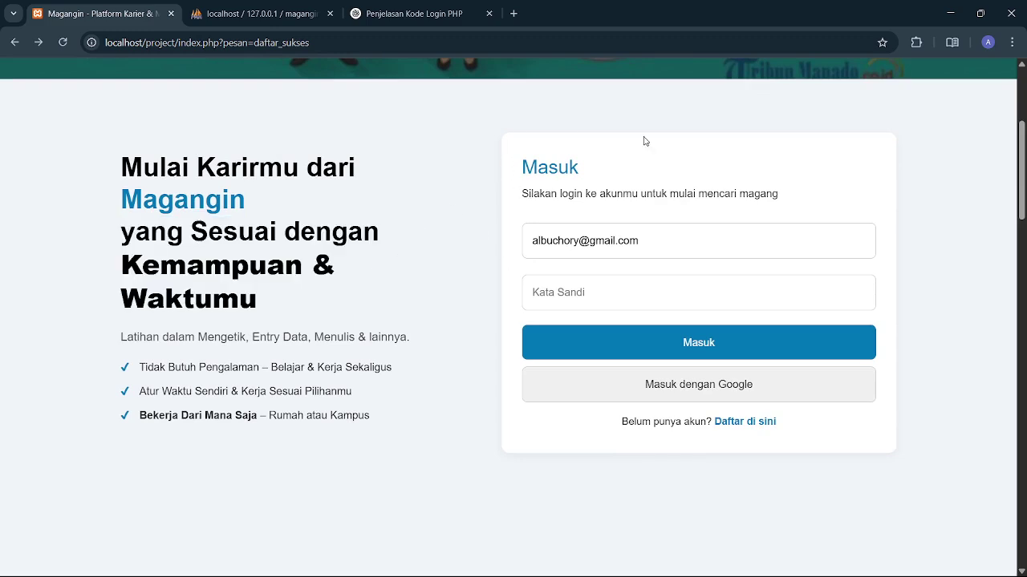
pyautogui.scroll(-1, 644, 142)
pyautogui.scroll(1, 576, 185)
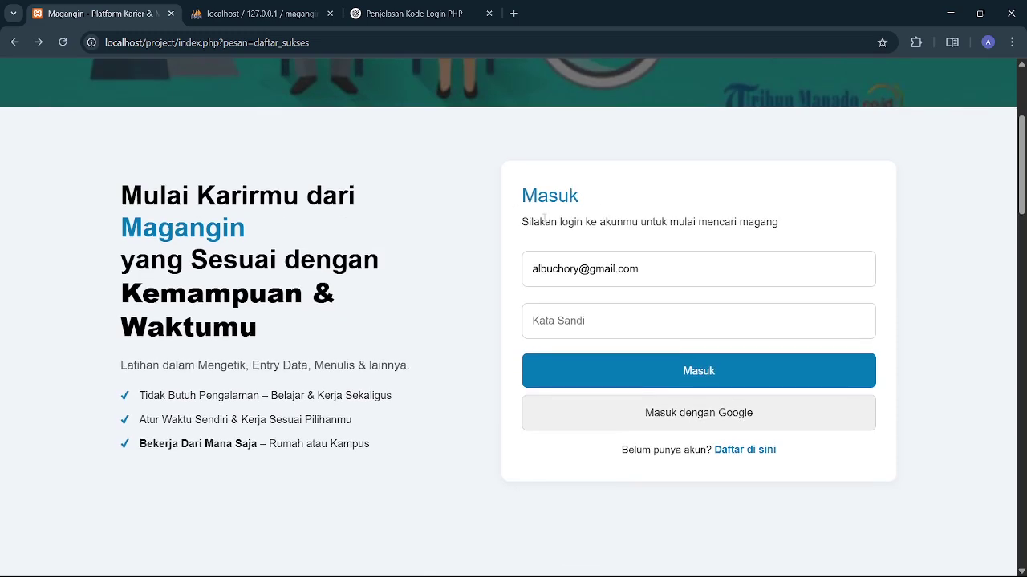
pyautogui.scroll(-1, 600, 224)
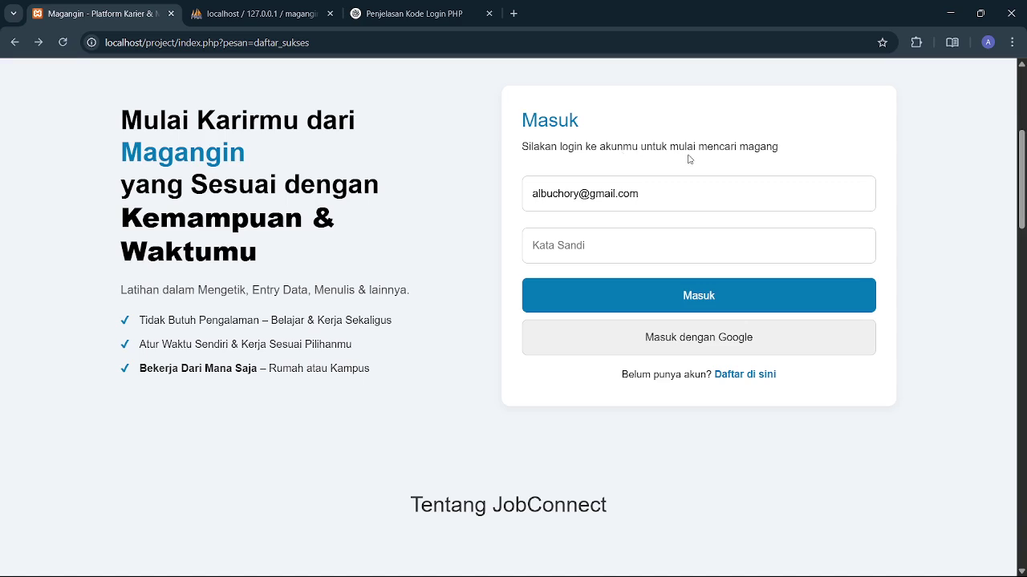
pyautogui.scroll(2, 674, 151)
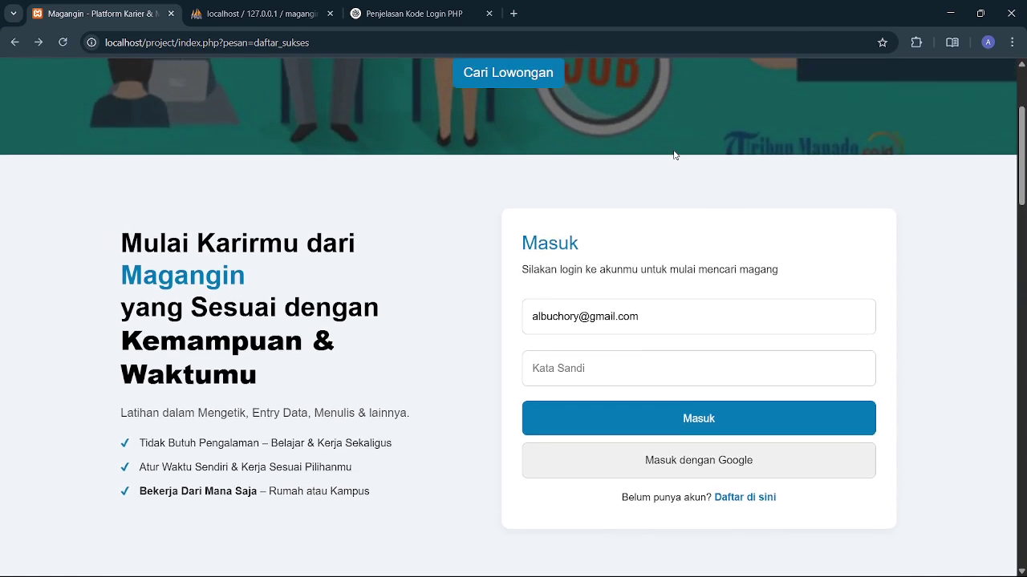
pyautogui.scroll(-1, 634, 319)
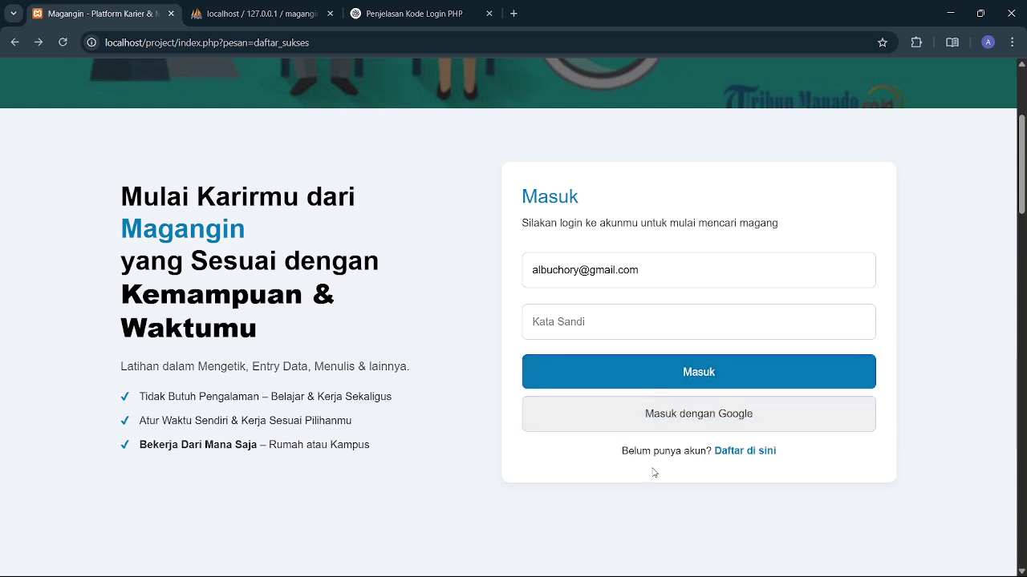
pyautogui.scroll(-1, 654, 472)
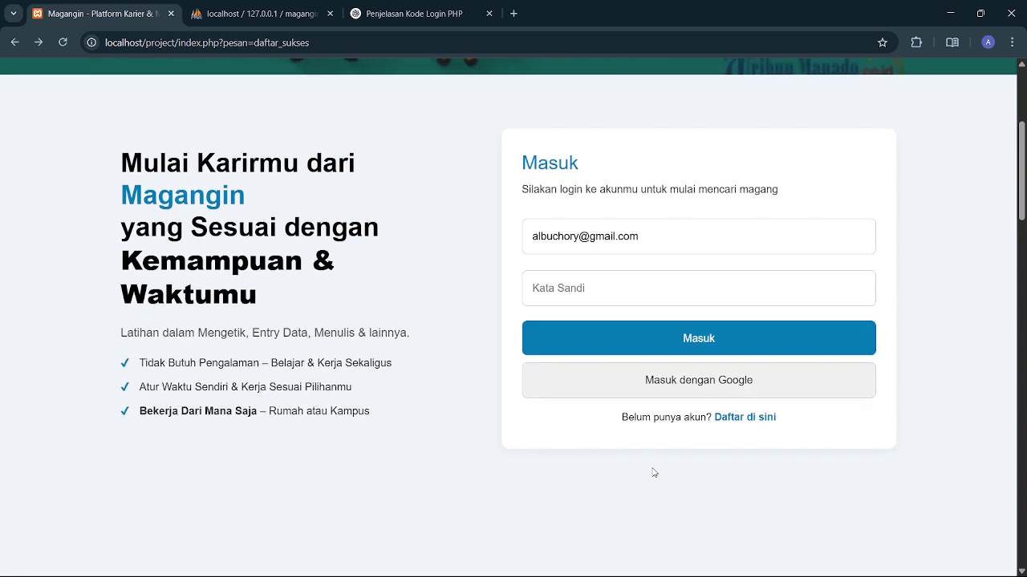
# - Go to the registration page, pick student-user sign-up, and place the cursor in Nama Lengkap
pyautogui.click(724, 420)
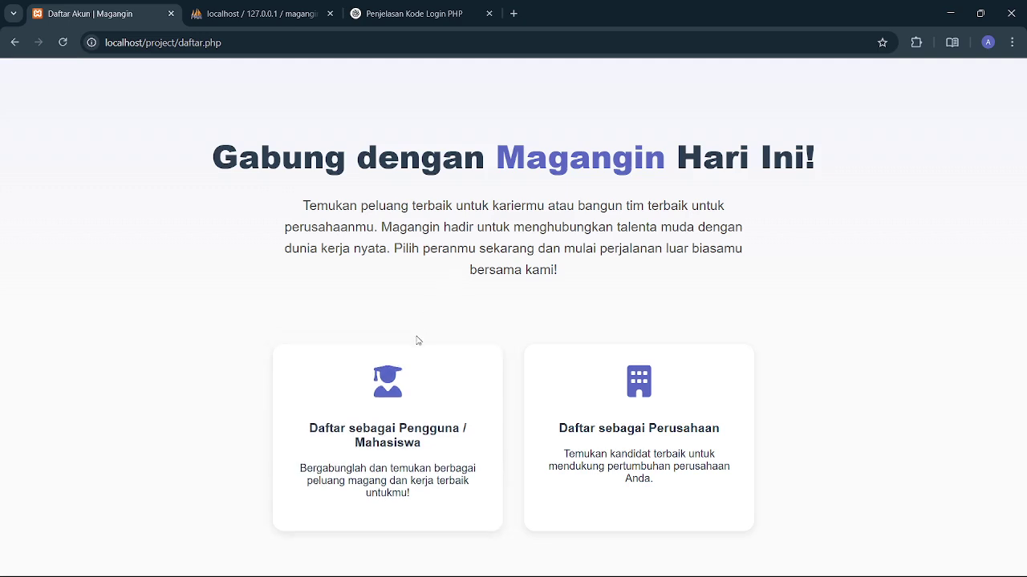
pyautogui.click(413, 371)
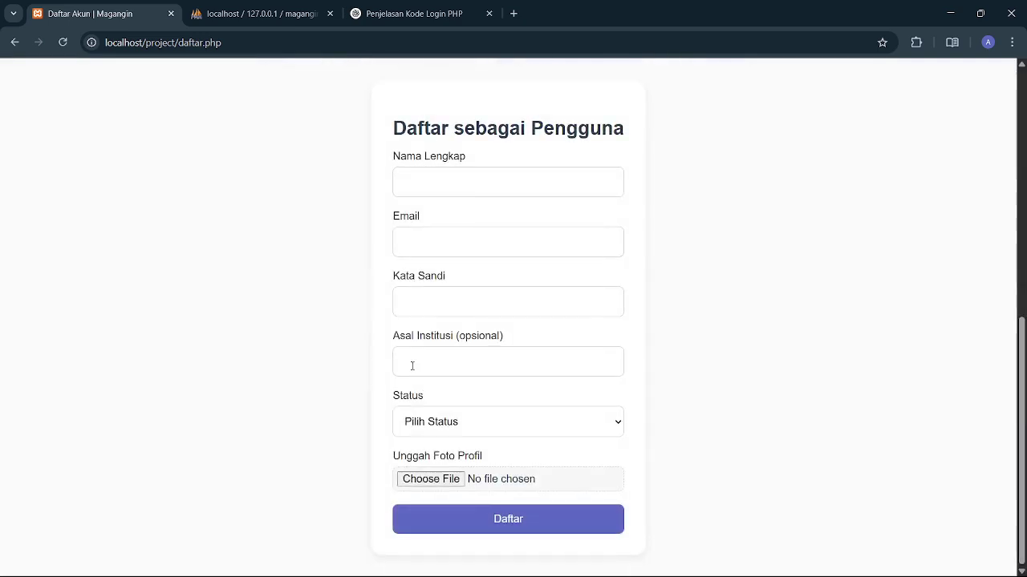
pyautogui.click(413, 183)
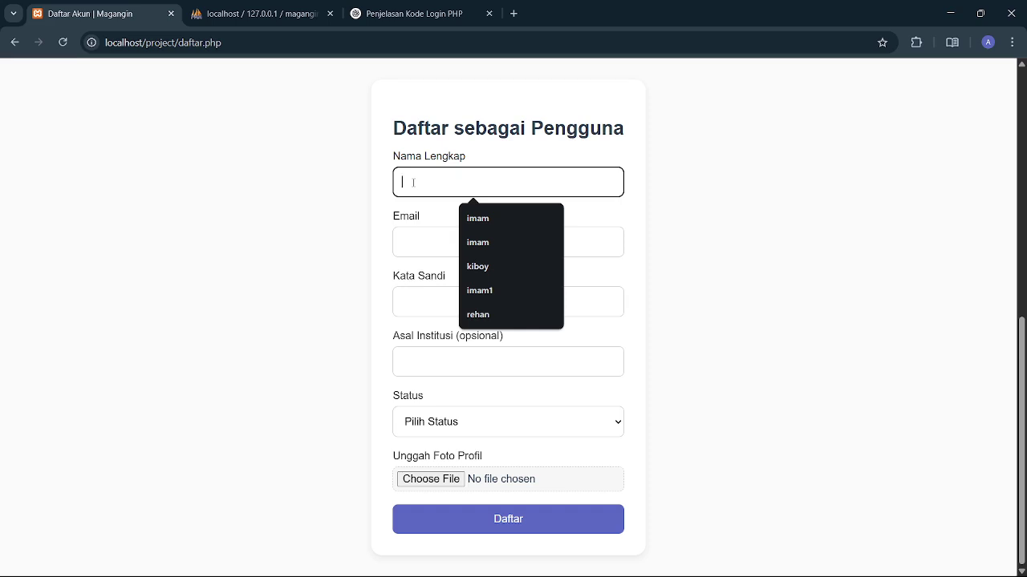
# - Enter the new user's full name, e-mail address and account password
pyautogui.write('riki')
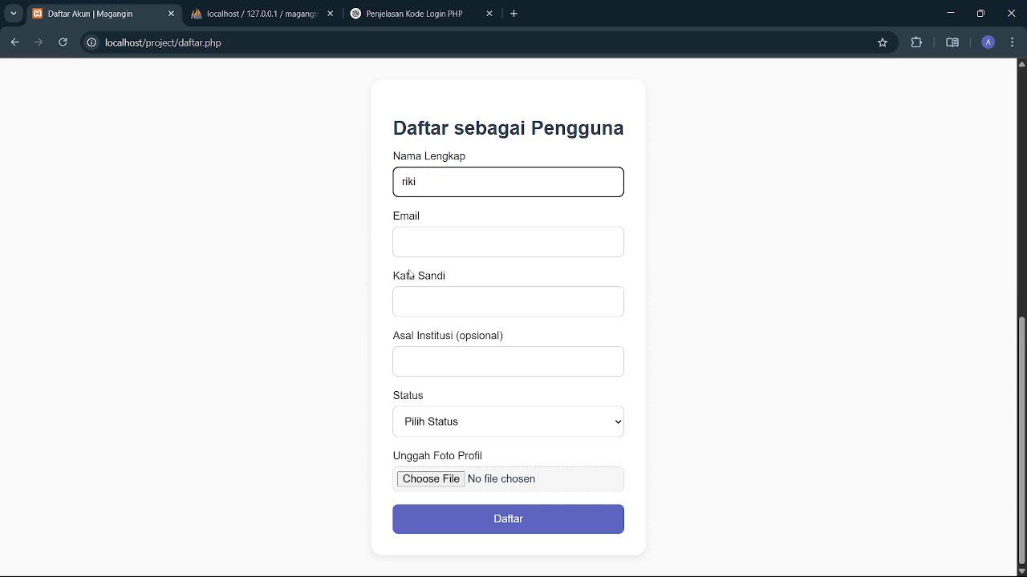
pyautogui.click(430, 241)
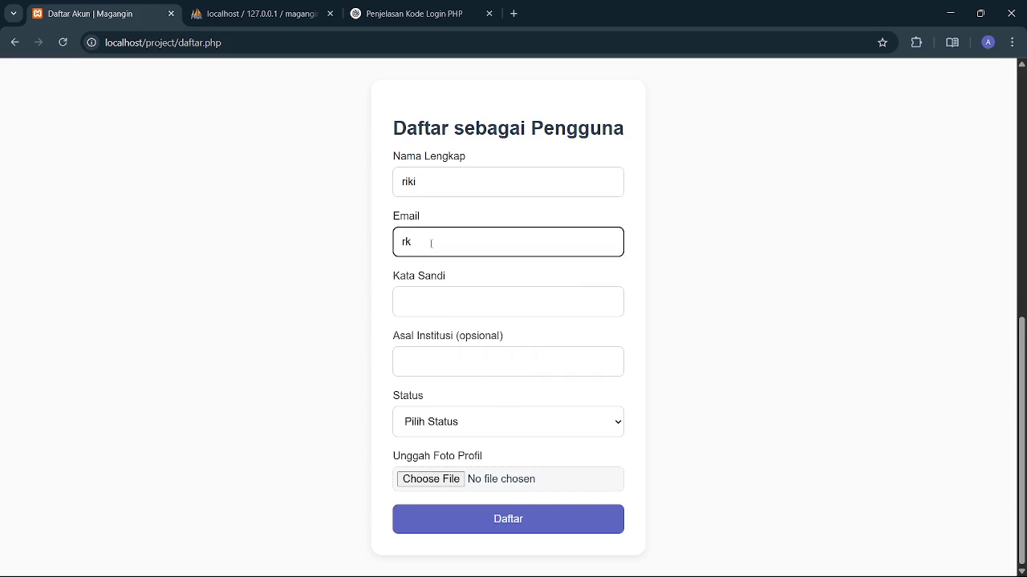
pyautogui.click(442, 305)
pyautogui.write('12345')
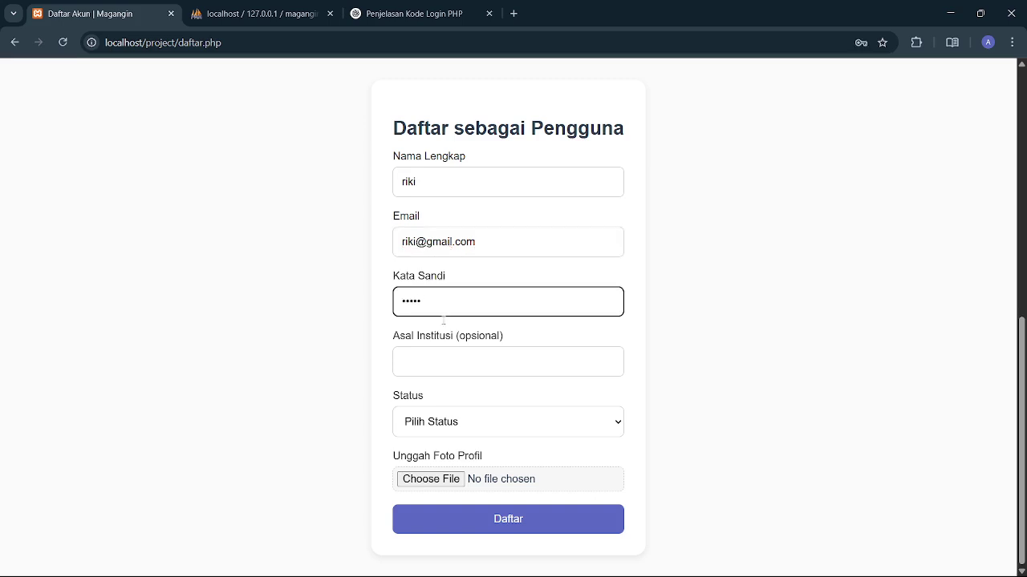
# - Set Status to Mahasiswa, attach pepsi.png as profile photo, and submit the form
pyautogui.click(435, 369)
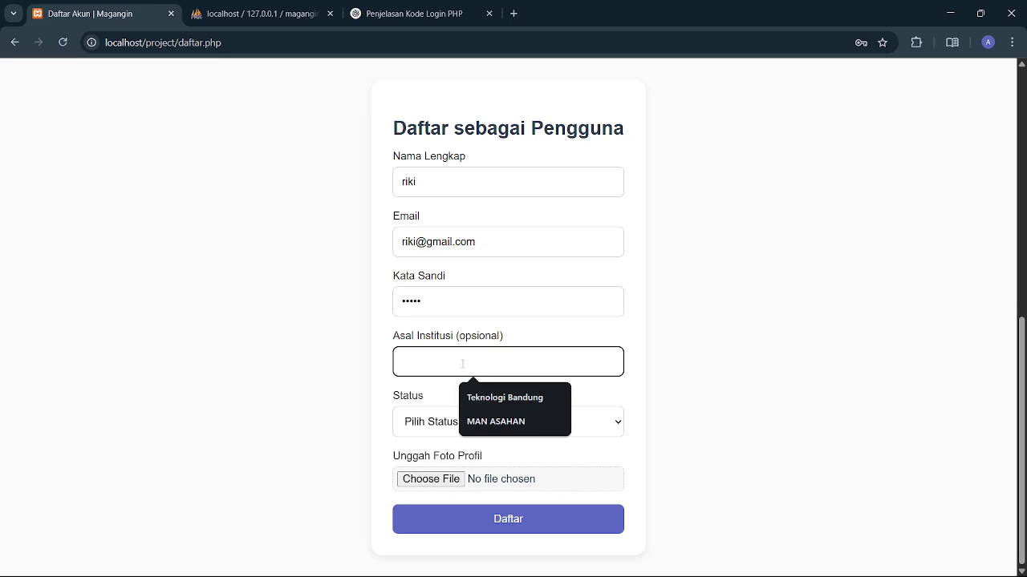
pyautogui.click(447, 422)
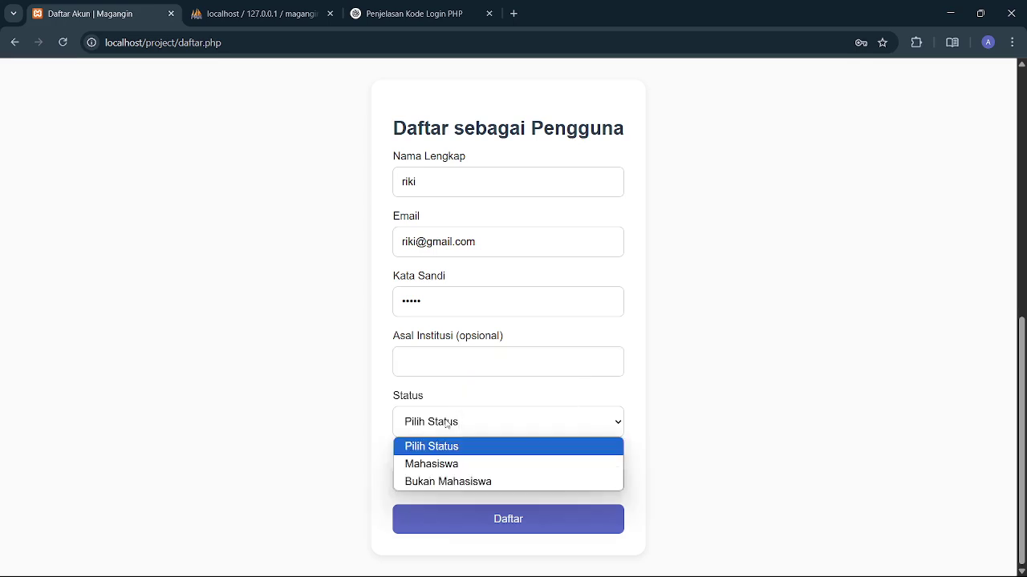
pyautogui.click(413, 465)
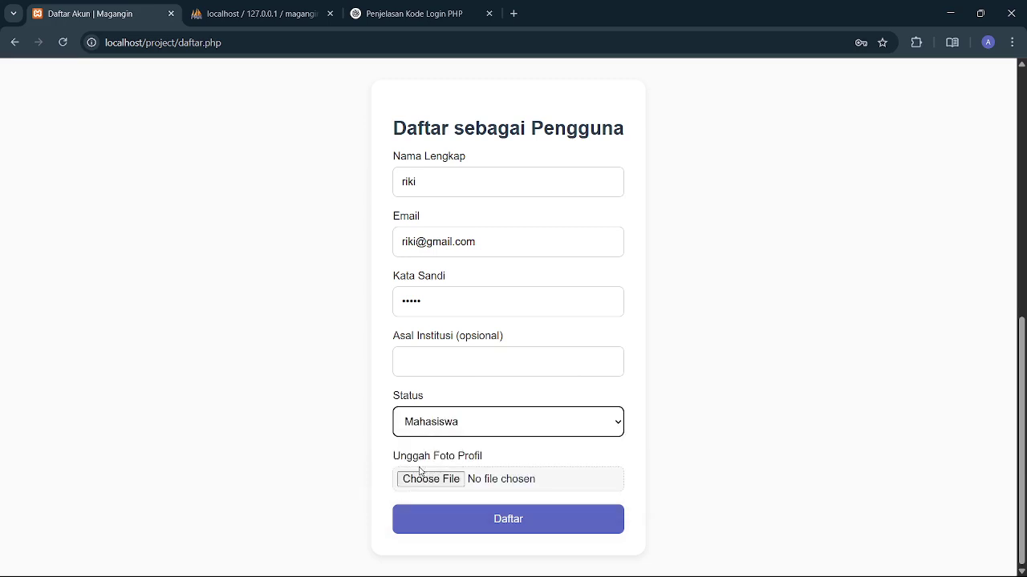
pyautogui.click(422, 484)
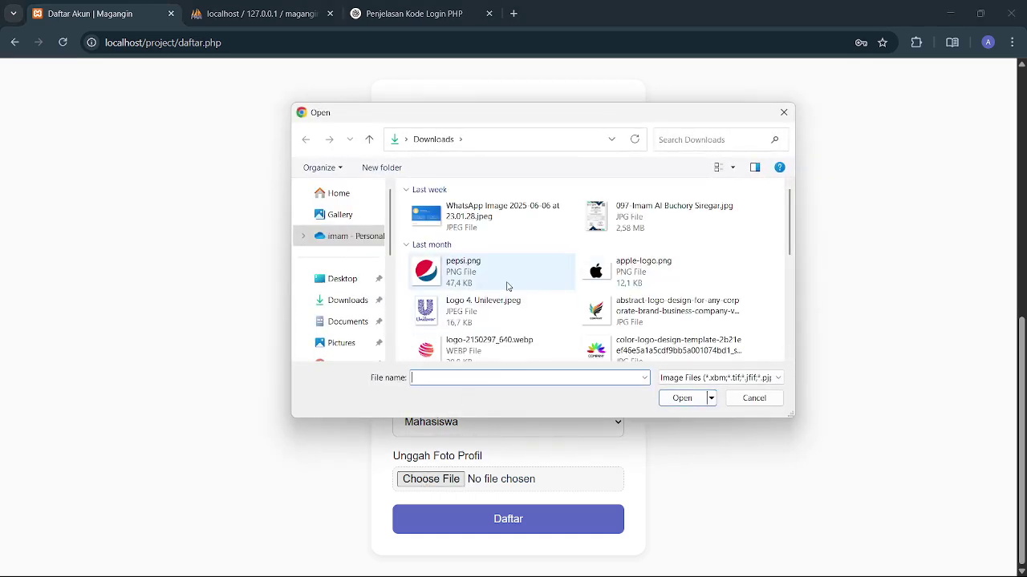
pyautogui.doubleClick(508, 285)
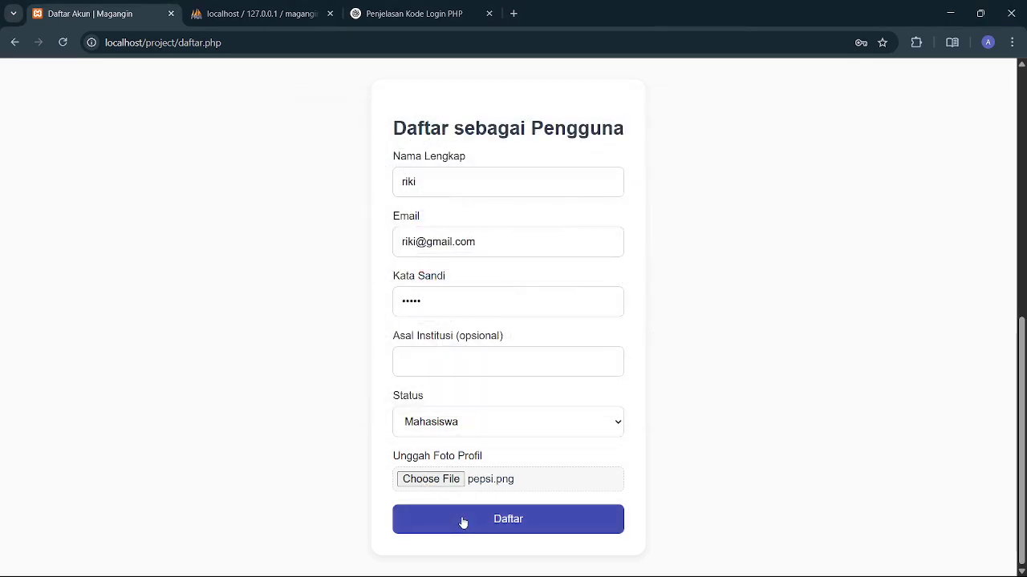
pyautogui.click(462, 522)
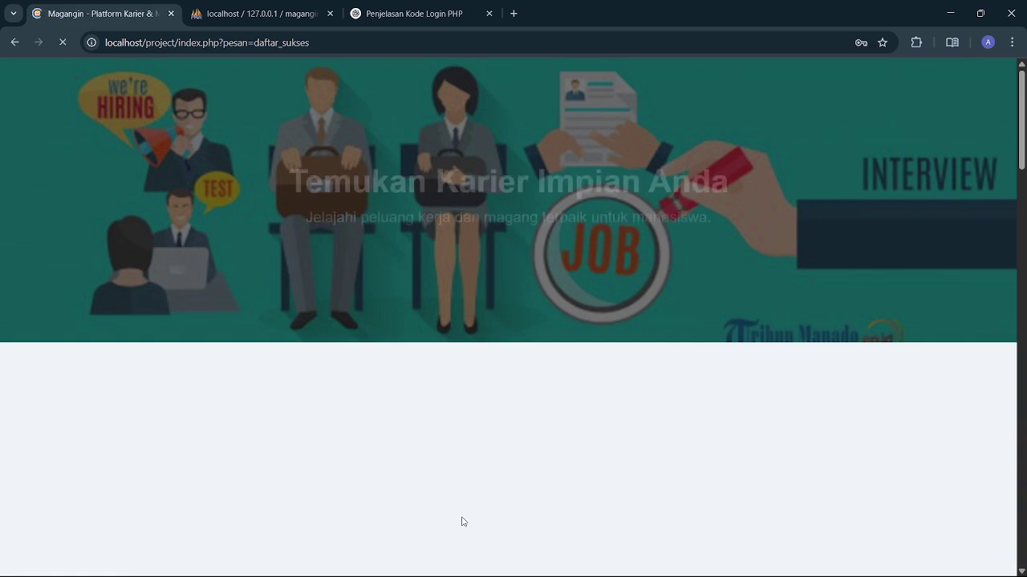
# - Log in through the Masuk form with the new account's e-mail and password
pyautogui.scroll(-2, 462, 522)
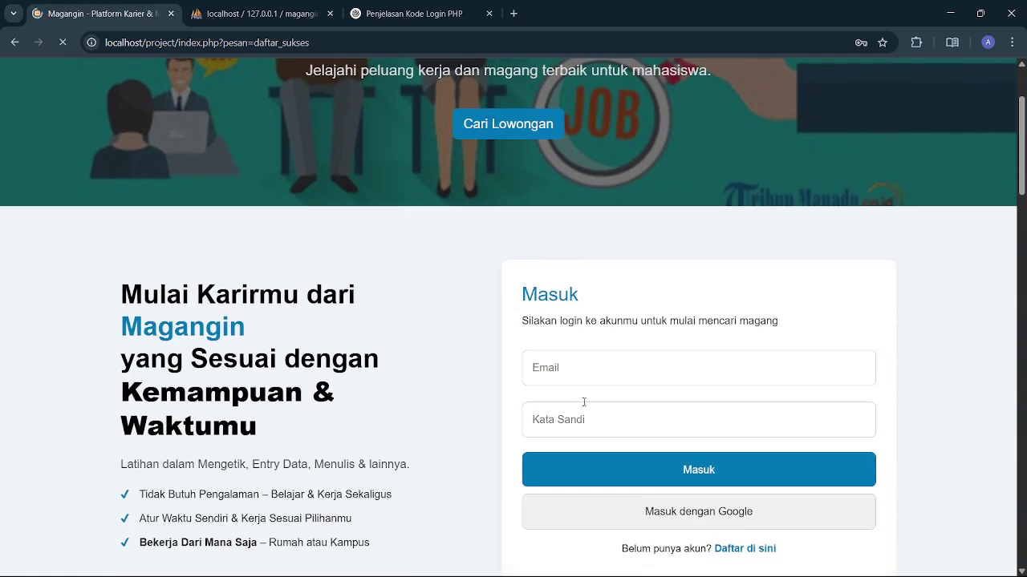
pyautogui.scroll(-1, 580, 395)
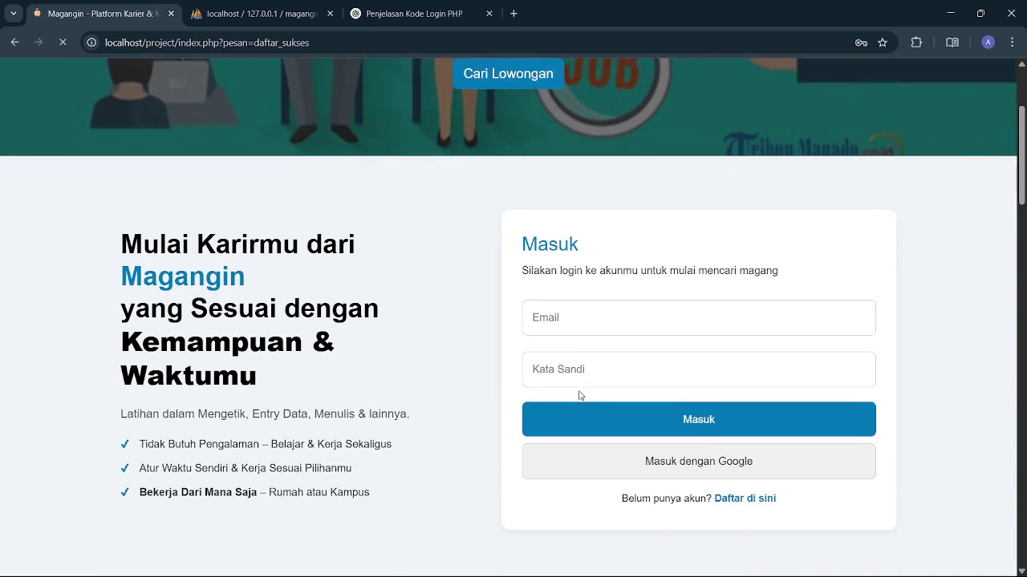
pyautogui.click(568, 327)
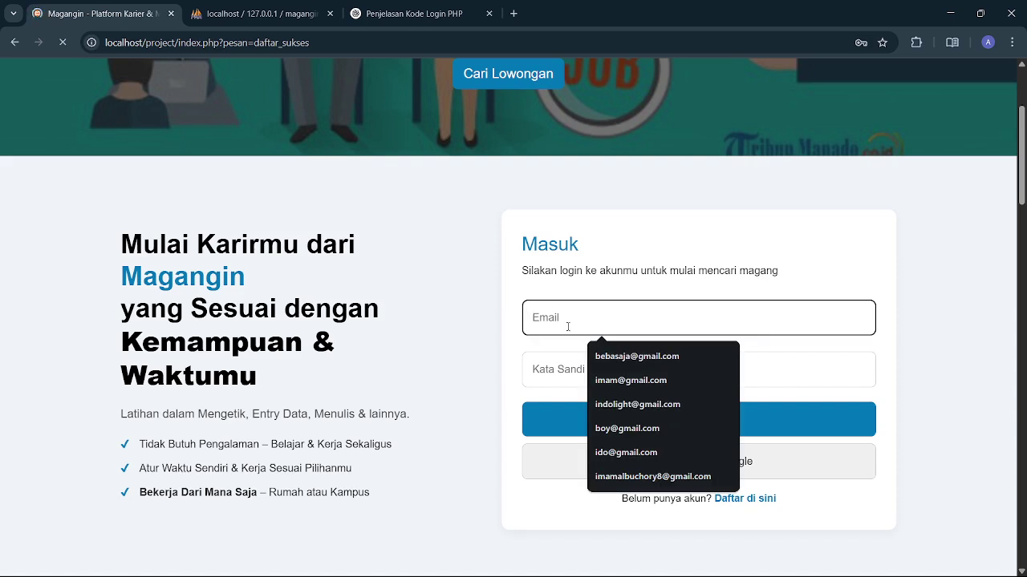
pyautogui.write('riki')
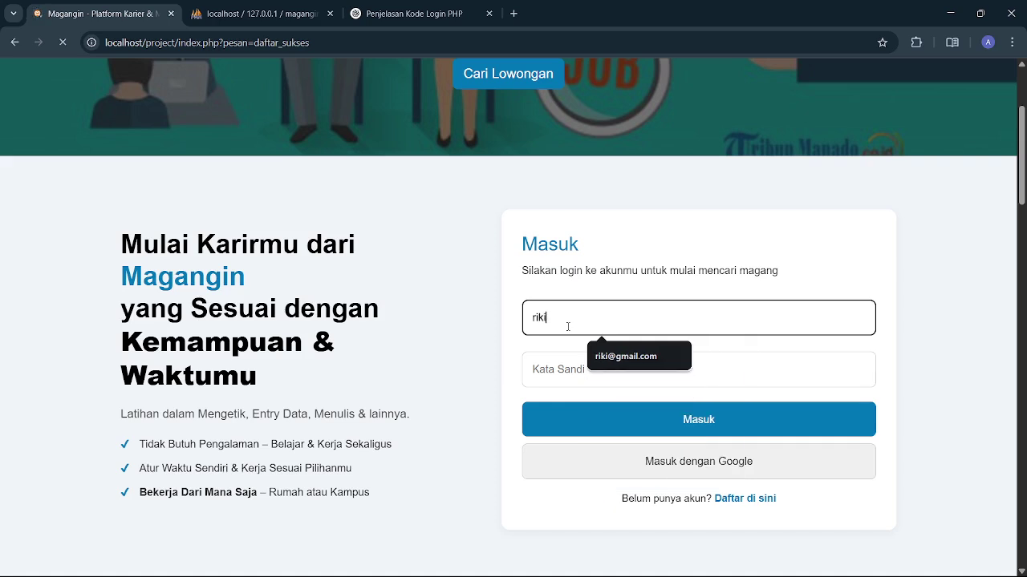
pyautogui.press('Down')
pyautogui.press('Return')
pyautogui.click(581, 384)
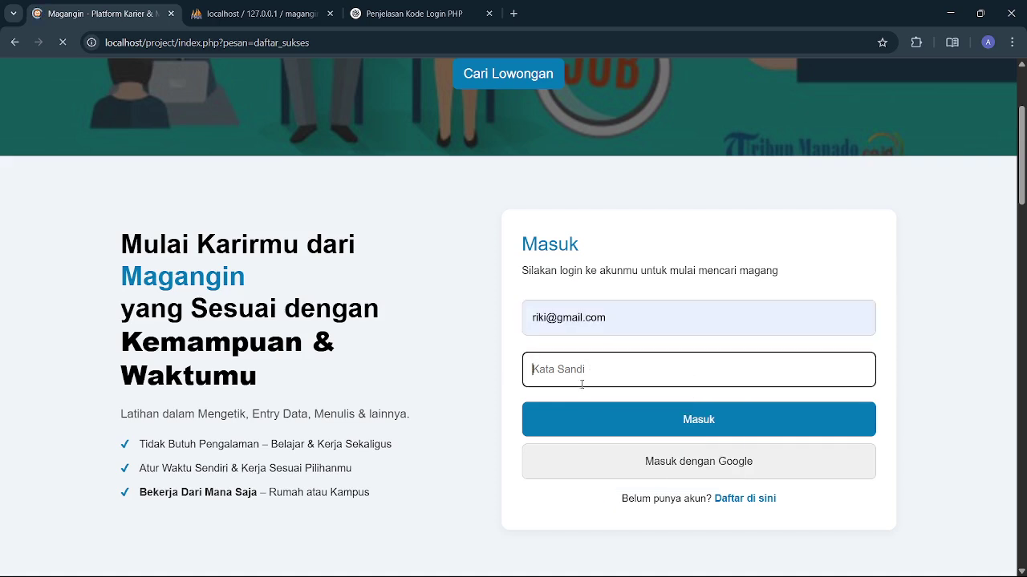
pyautogui.write('12345')
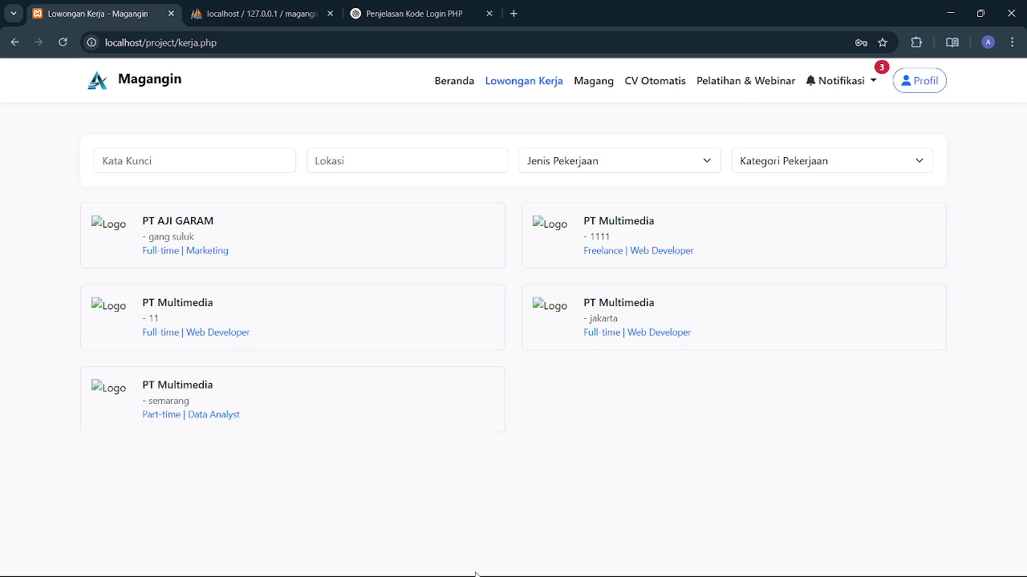
# - Show index.php's hero and login-form markup in VS Code
pyautogui.click(564, 564)
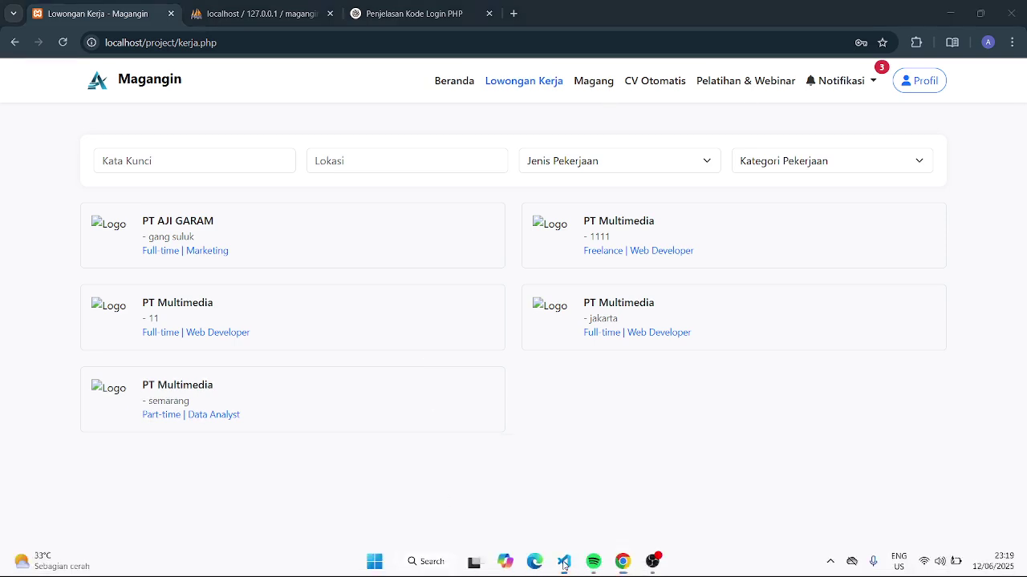
pyautogui.click(560, 295)
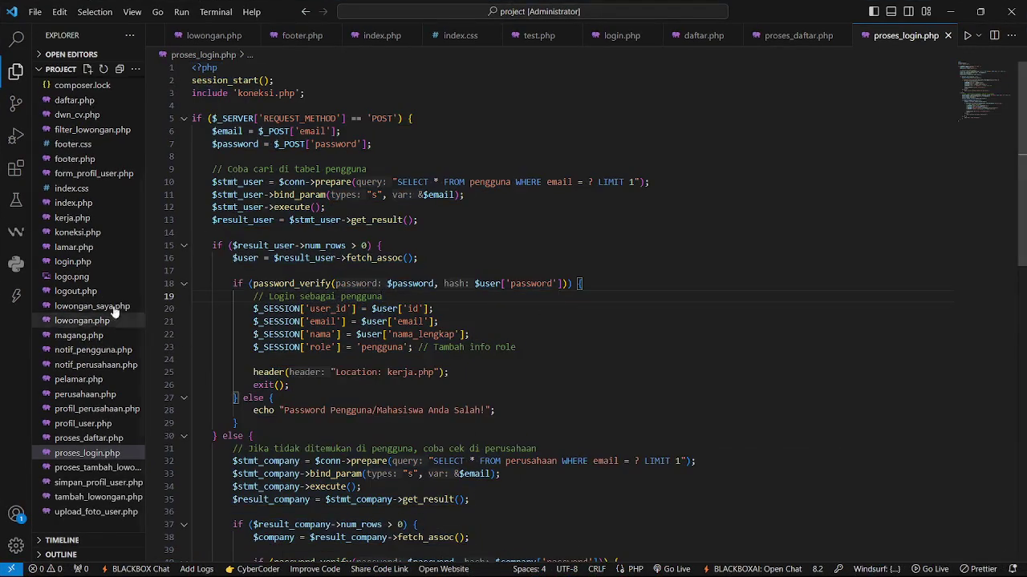
pyautogui.click(64, 209)
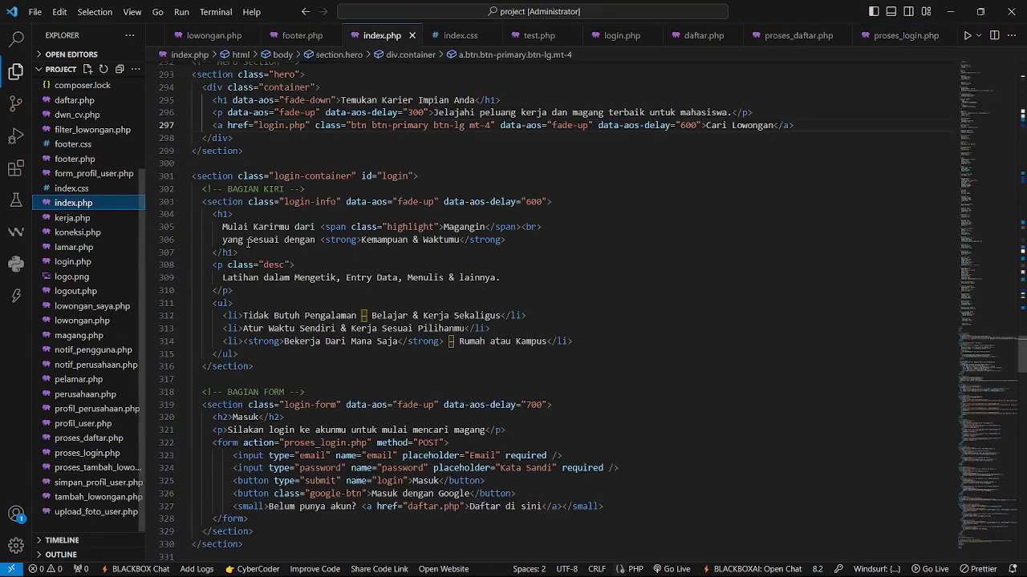
pyautogui.scroll(5, 263, 251)
pyautogui.scroll(-2, 263, 251)
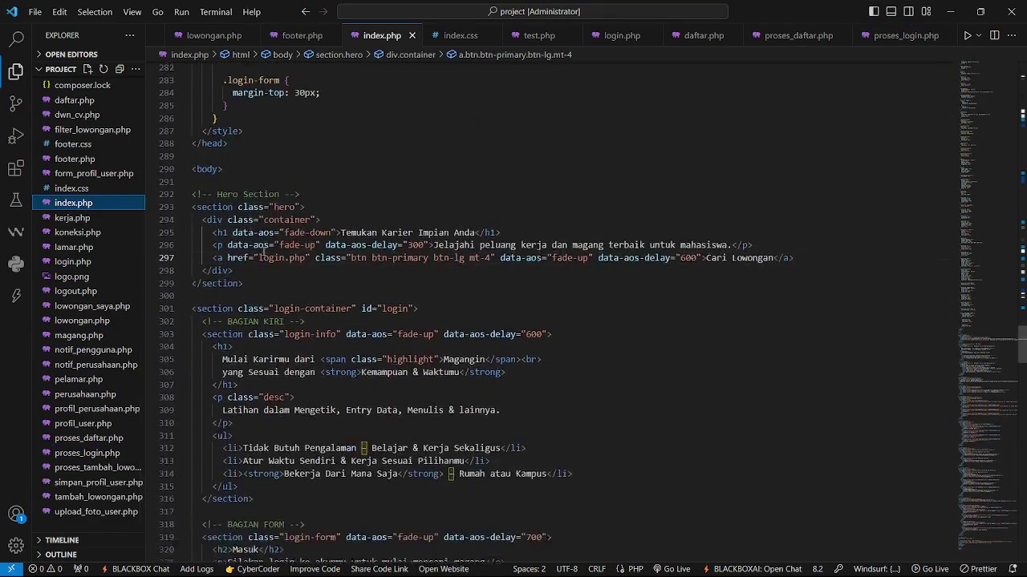